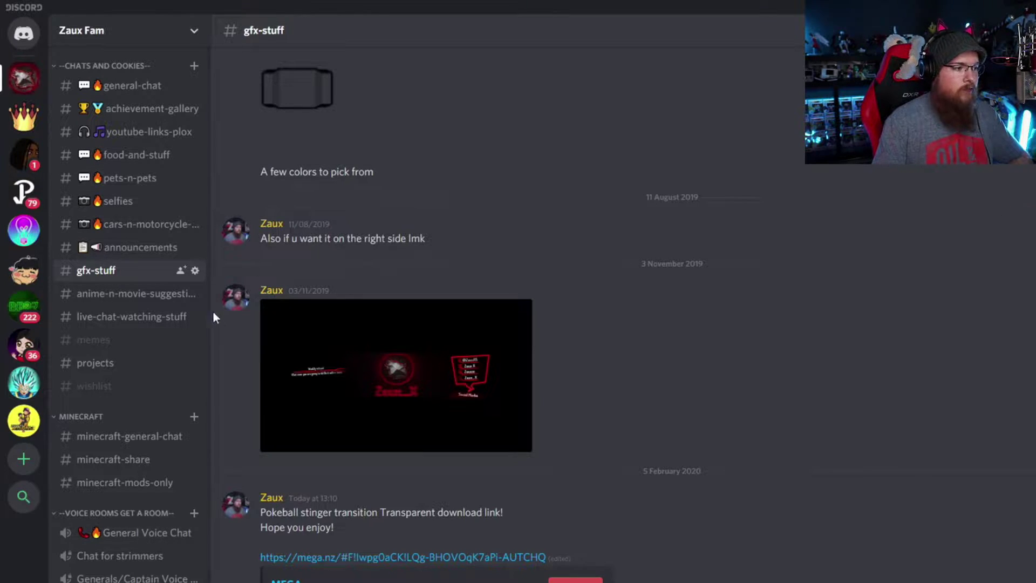
scroll(419, 252, "up", 10)
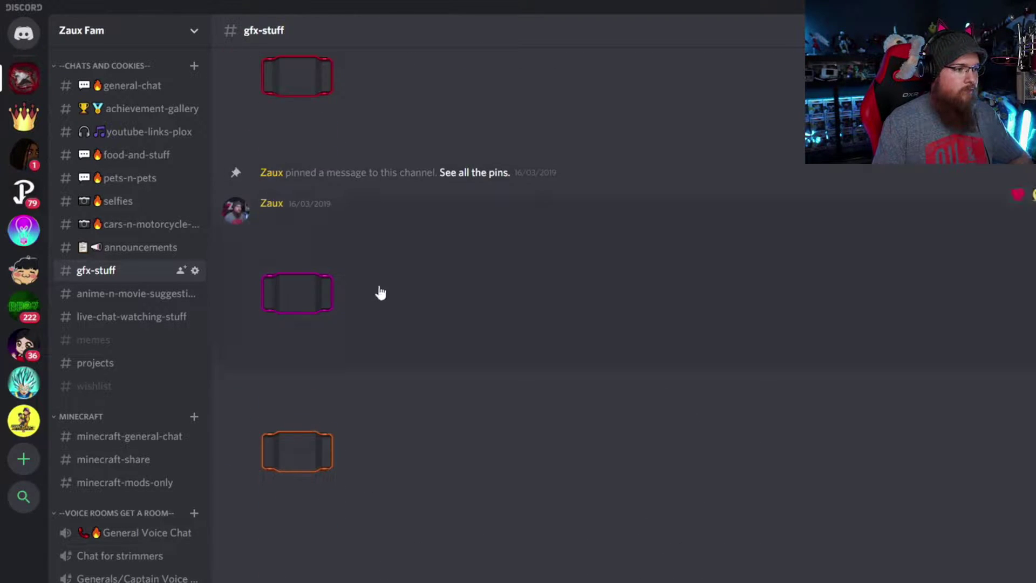
scroll(380, 292, "up", 8)
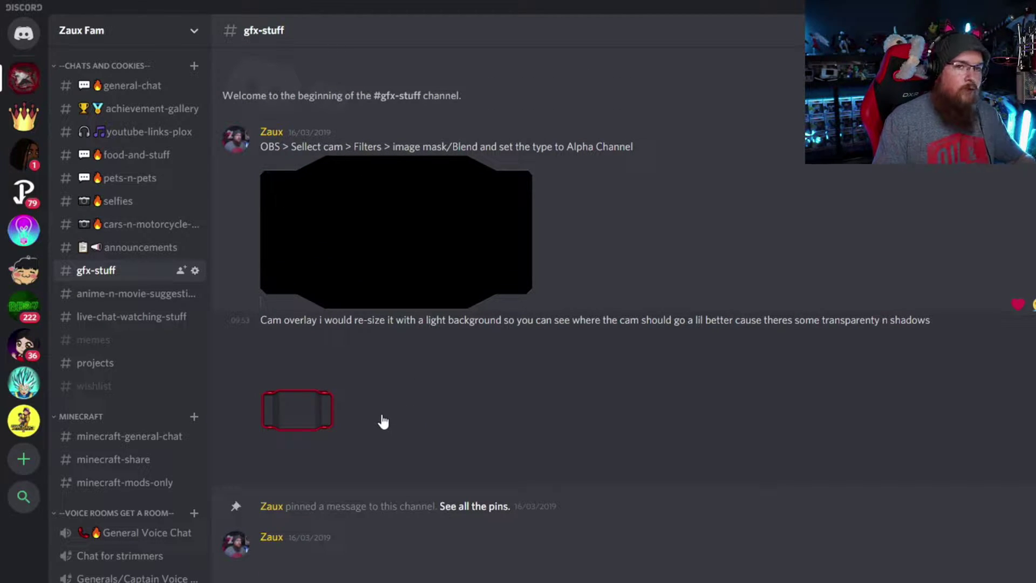
scroll(378, 416, "down", 15)
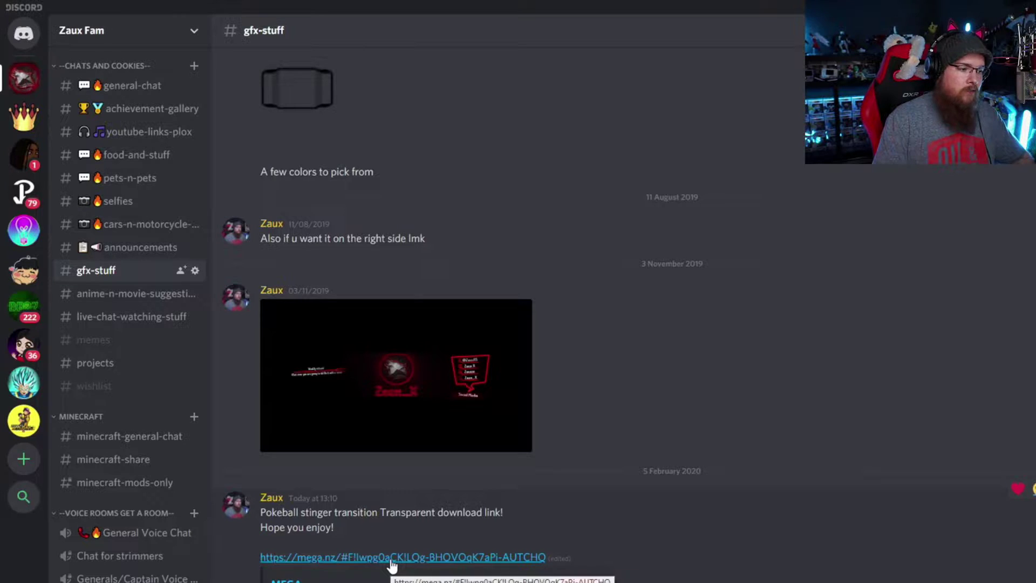
Open the MEGA download link for the Pokéball stinger transition from Discord
left_click(391, 561)
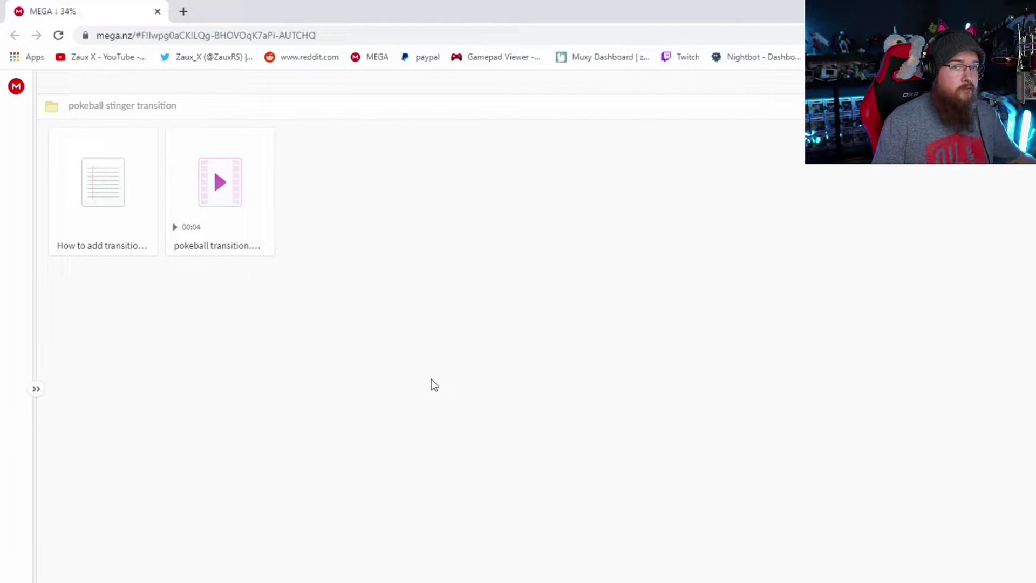
Move the WinRAR window aside and open the pokeball stinger transition folder in the archive
left_click_drag(663, 115, 707, 132)
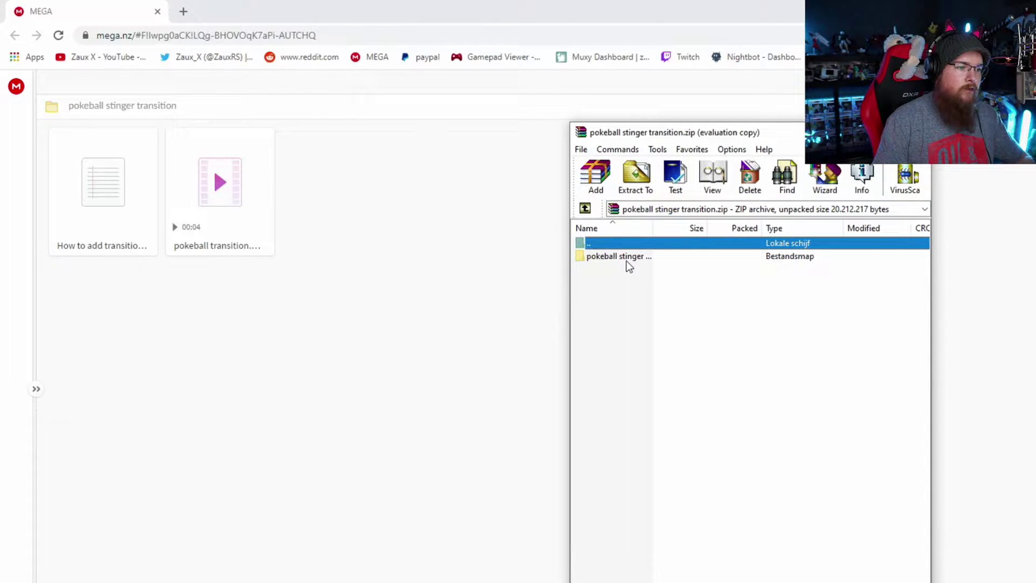
double_click(625, 259)
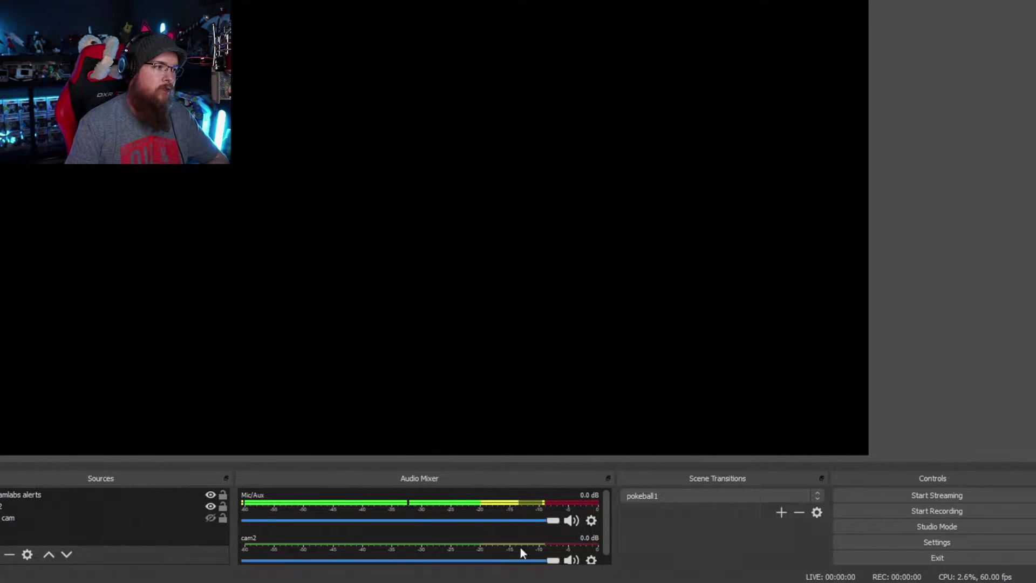
Add a Stinger scene transition named 'pokeball epicly'
left_click(781, 512)
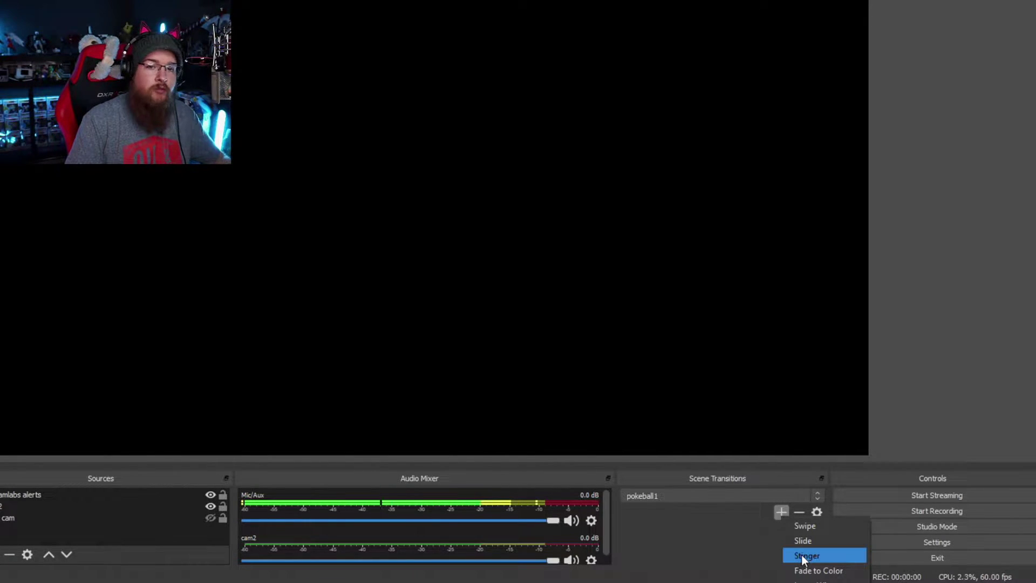
left_click(801, 554)
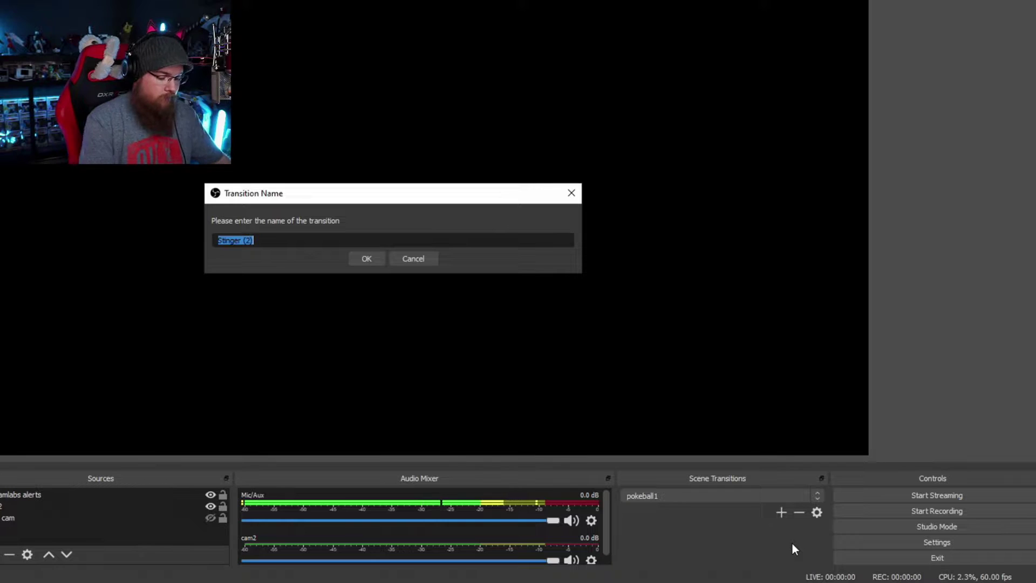
type("pokeball epicly")
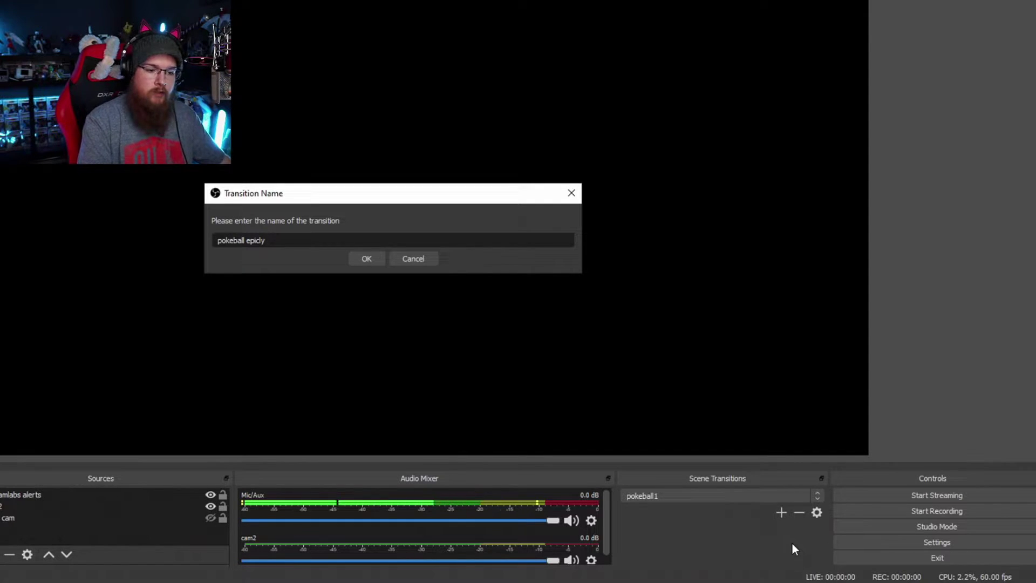
key("Return")
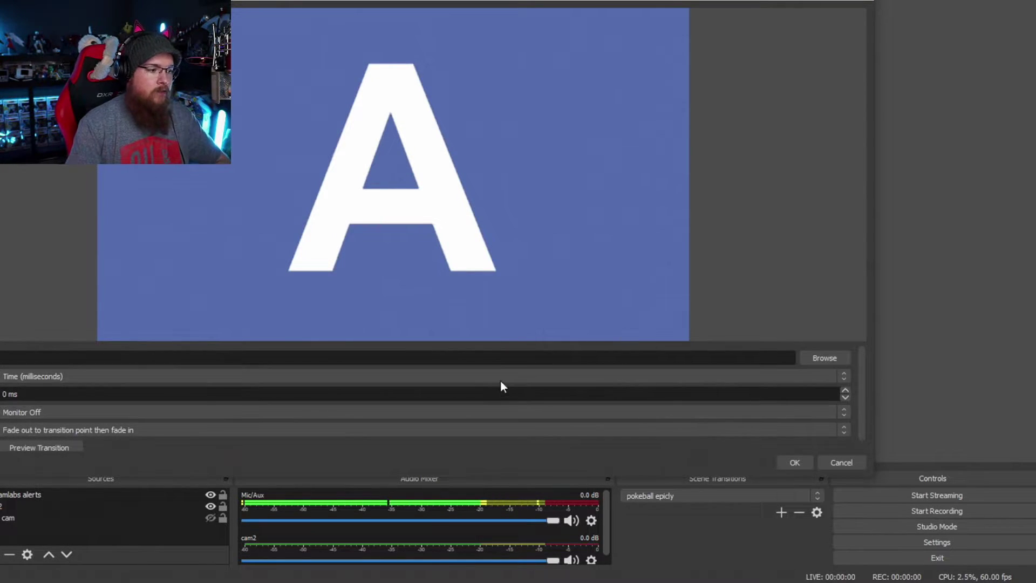
Choose pokeball transition.mov as the stinger's video file
left_click(825, 358)
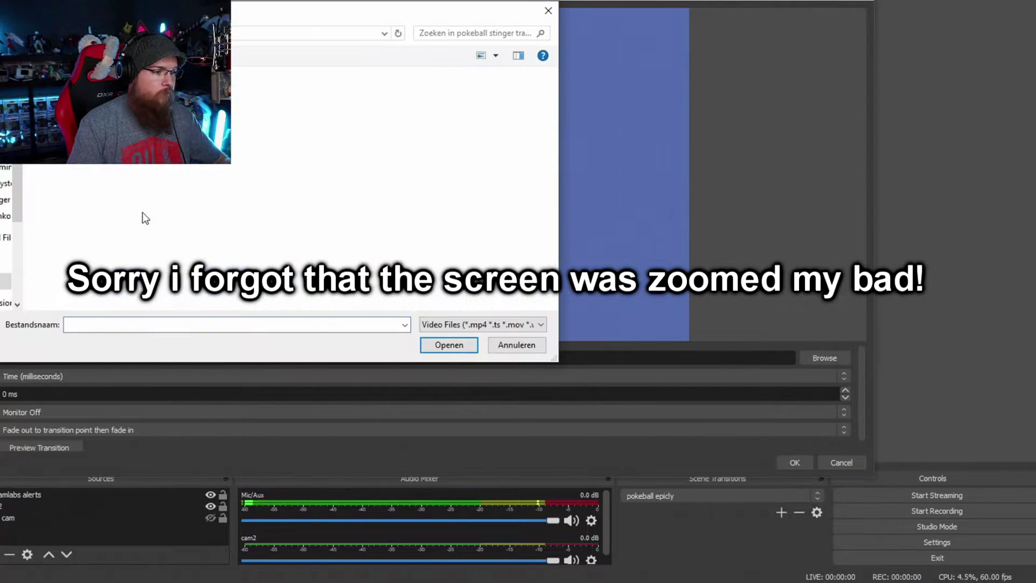
type("pokeball transition")
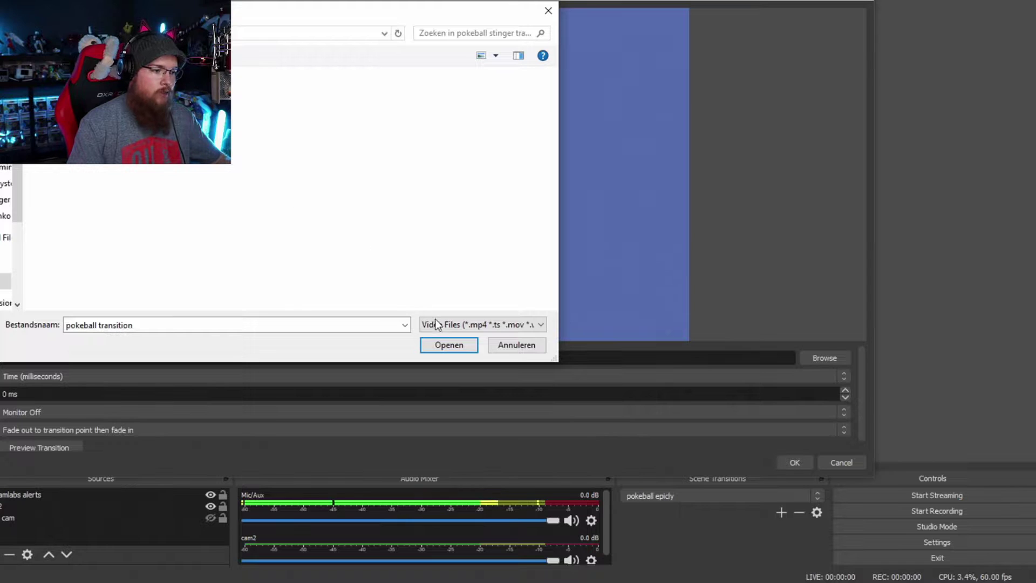
left_click(455, 345)
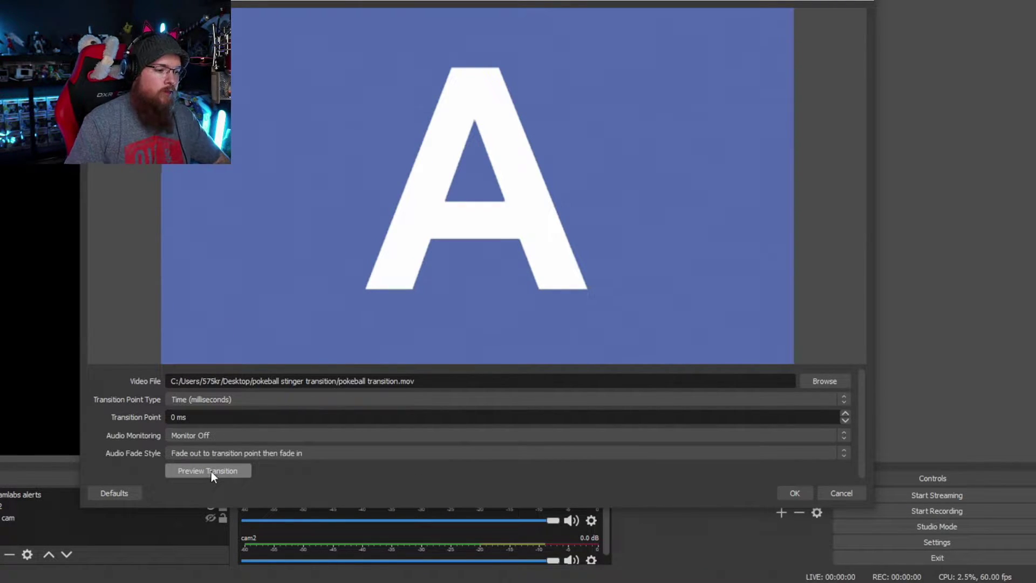
Preview the pokeball stinger transition several times
left_click(212, 470)
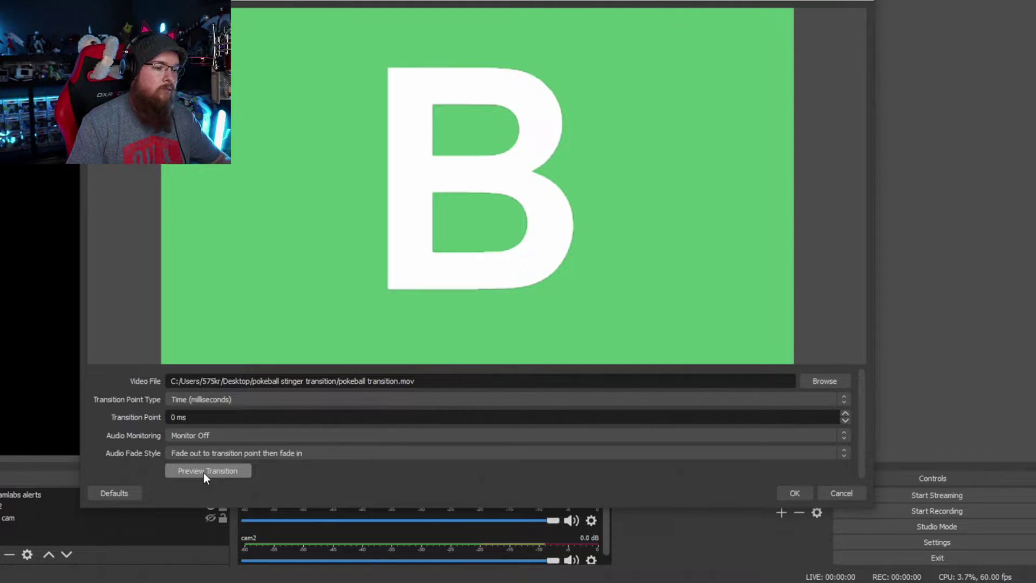
left_click(204, 472)
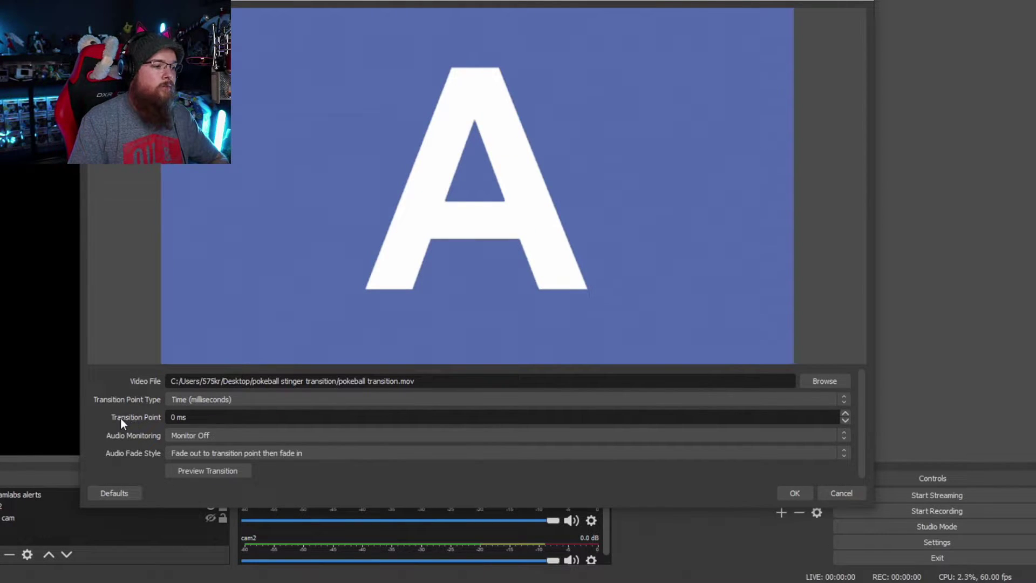
left_click(193, 474)
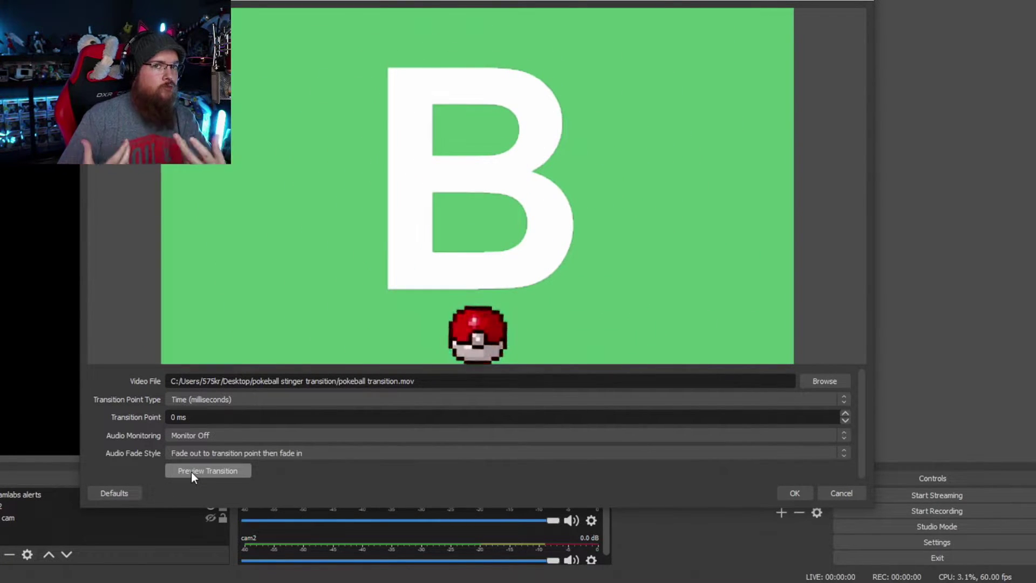
left_click(174, 416)
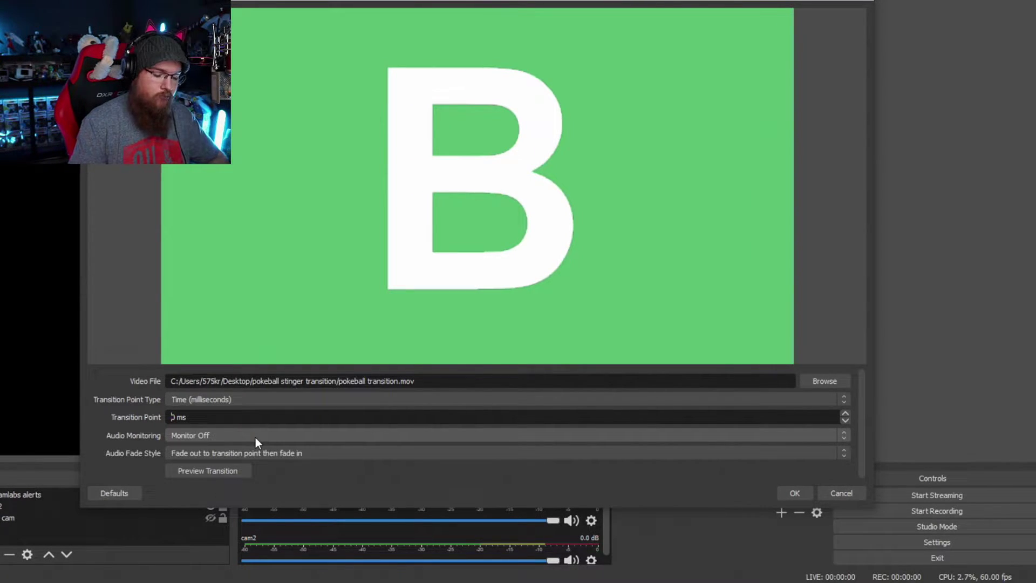
Set the transition point to 1400 ms and preview the new timing twice
type("140")
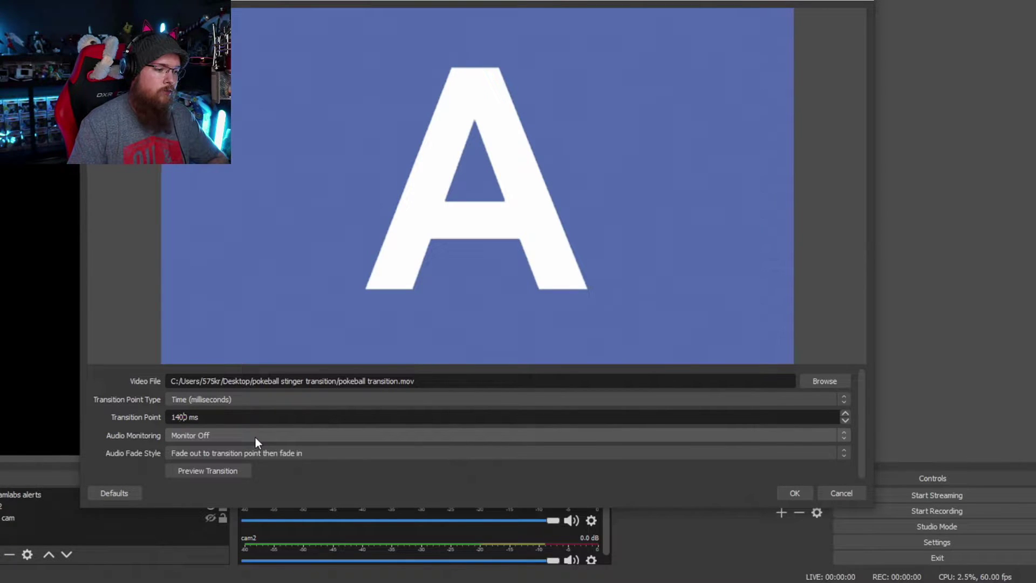
left_click(206, 469)
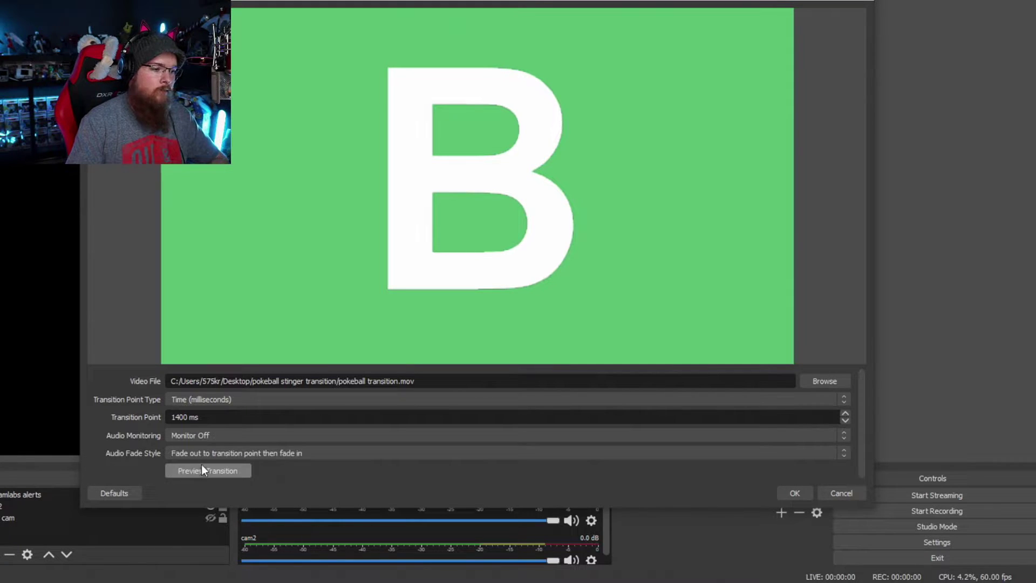
left_click(203, 470)
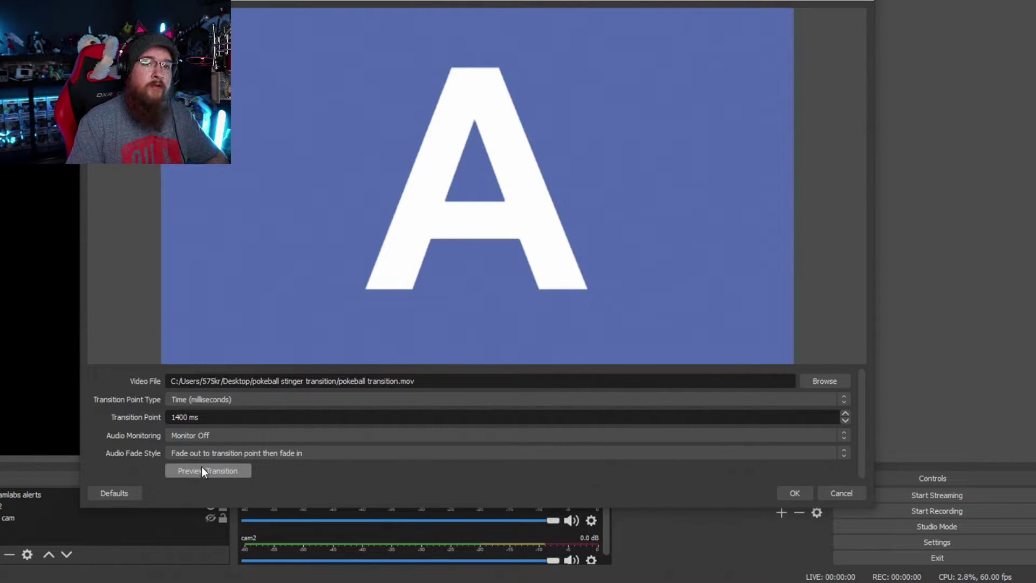
Set audio monitoring to Monitor Only (mute output), preview, and save the stinger
left_click(203, 436)
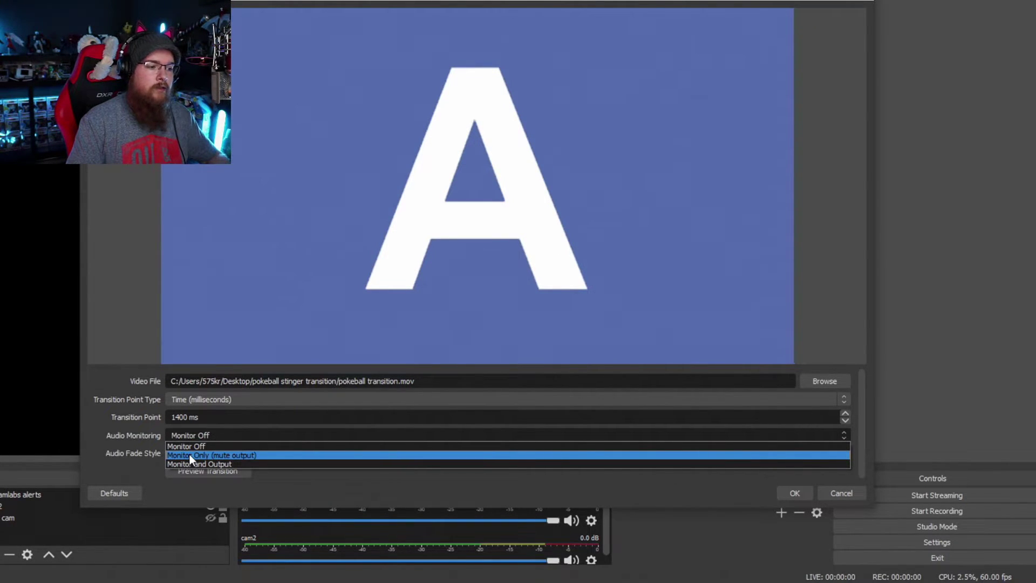
left_click(189, 454)
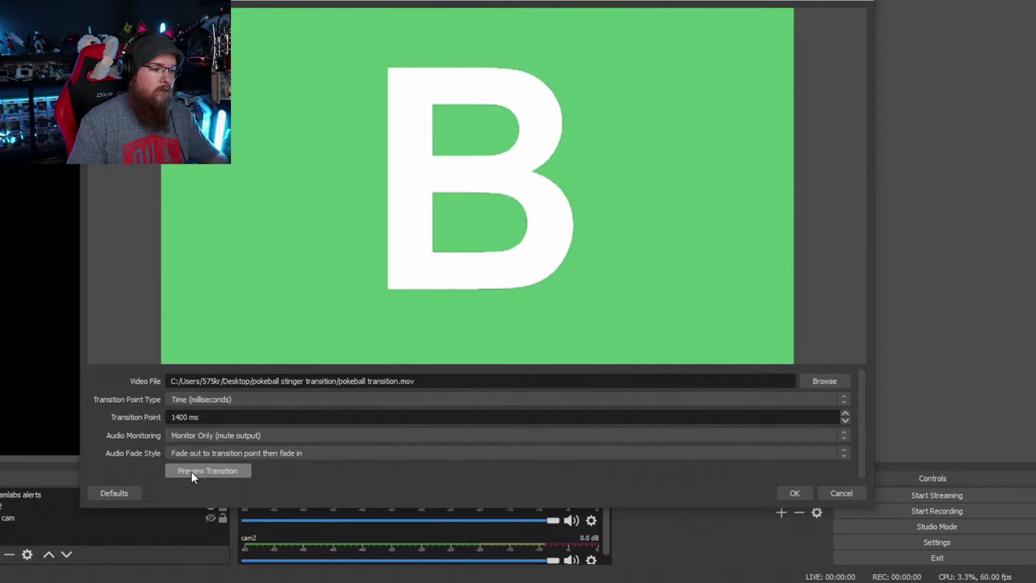
left_click(194, 471)
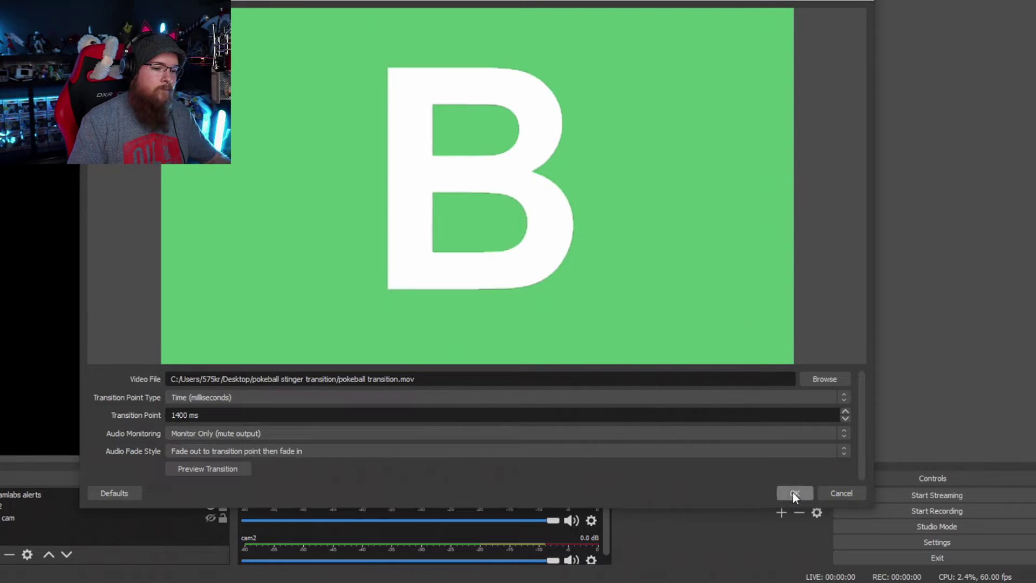
left_click(792, 492)
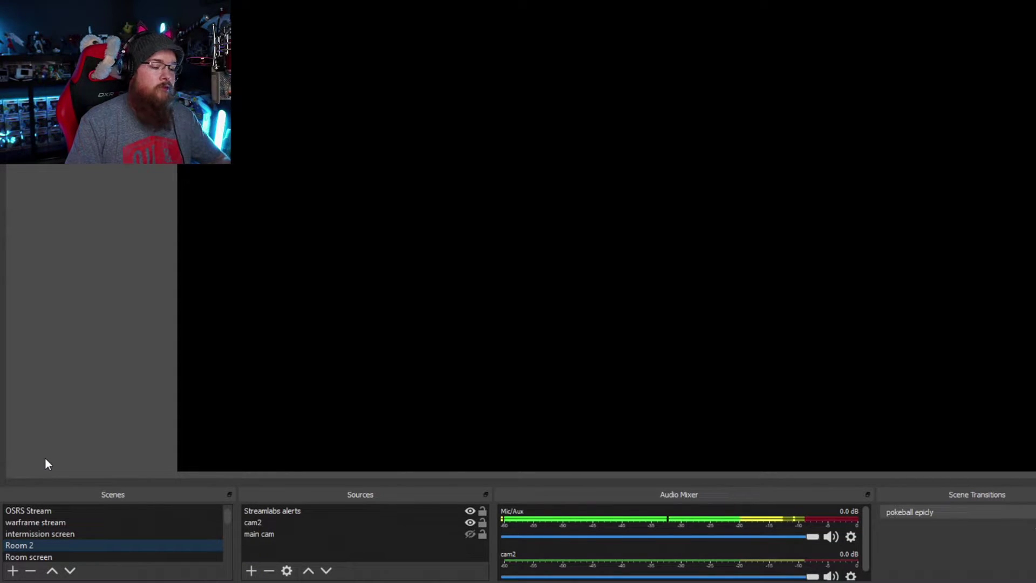
Dismiss the Room 2 scene menu and switch to the intermission screen scene
right_click(48, 545)
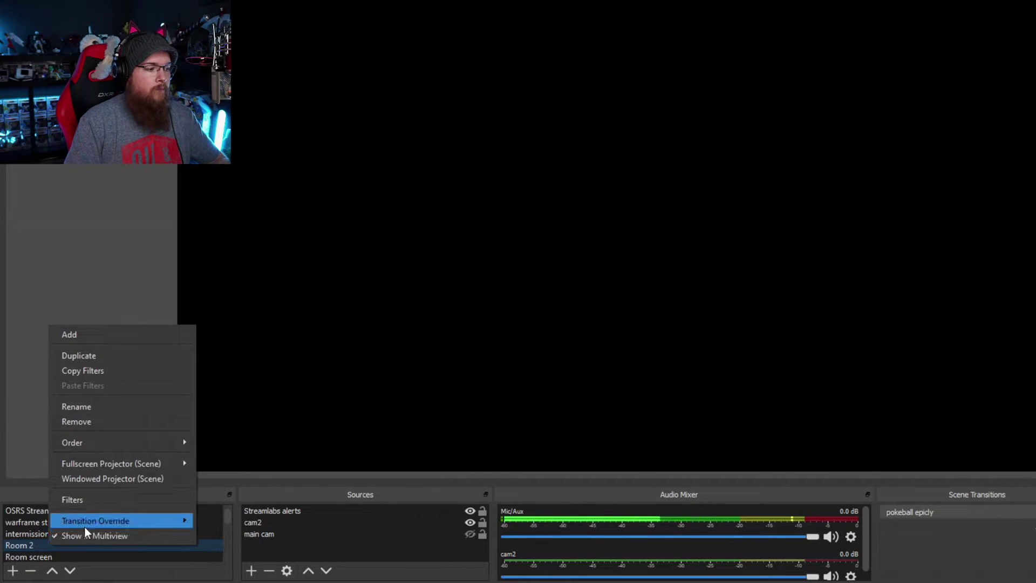
mouse_move(91, 527)
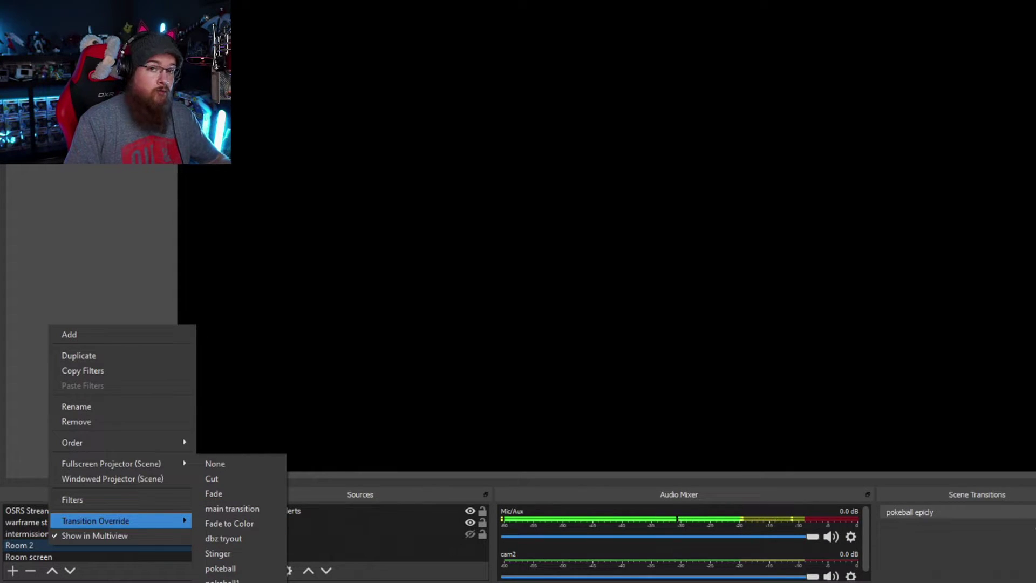
key("Escape")
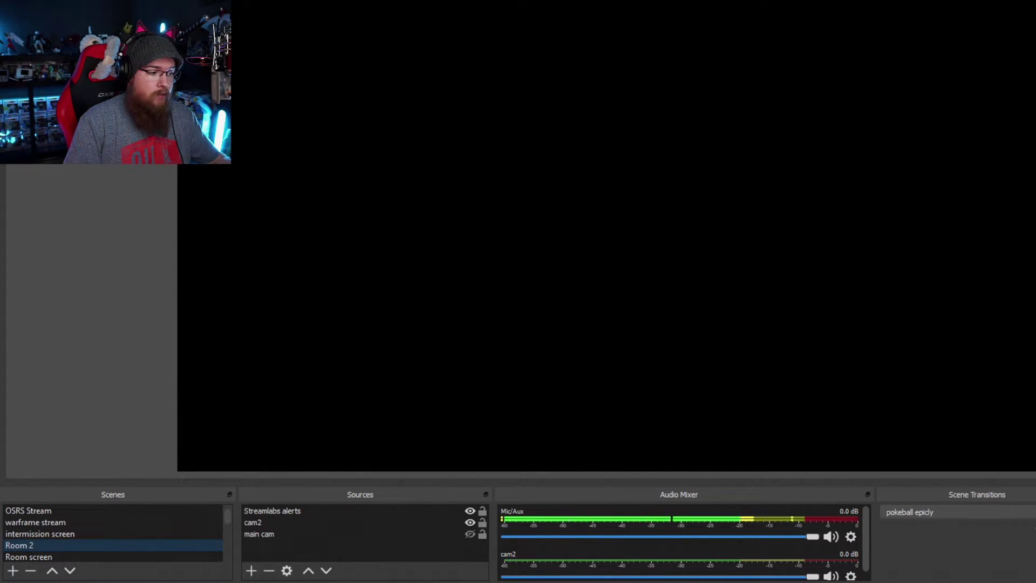
left_click(63, 535)
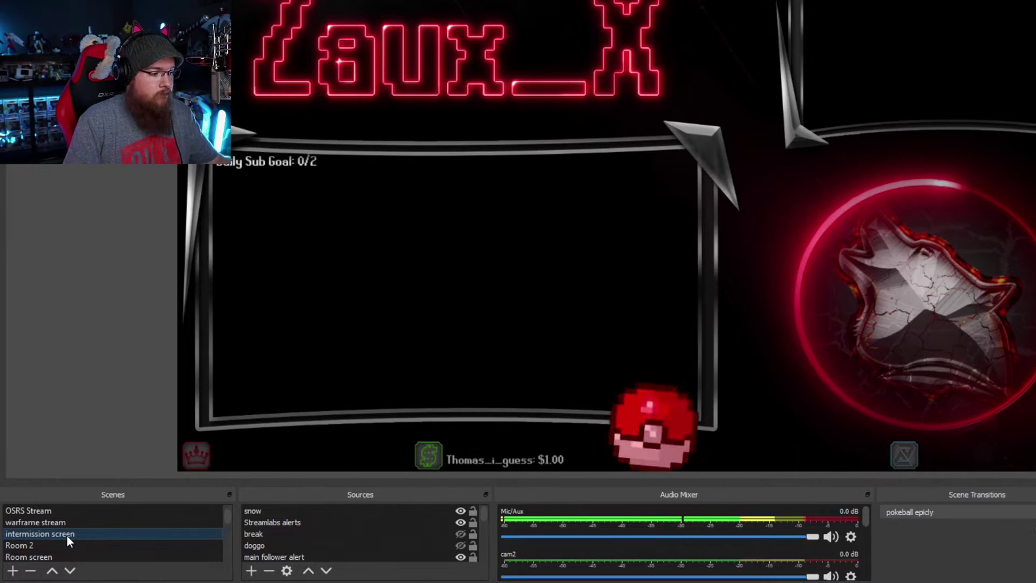
Set intermission screen's transition override to the pokeball stinger, then switch back to Room 2
right_click(68, 535)
mouse_move(106, 512)
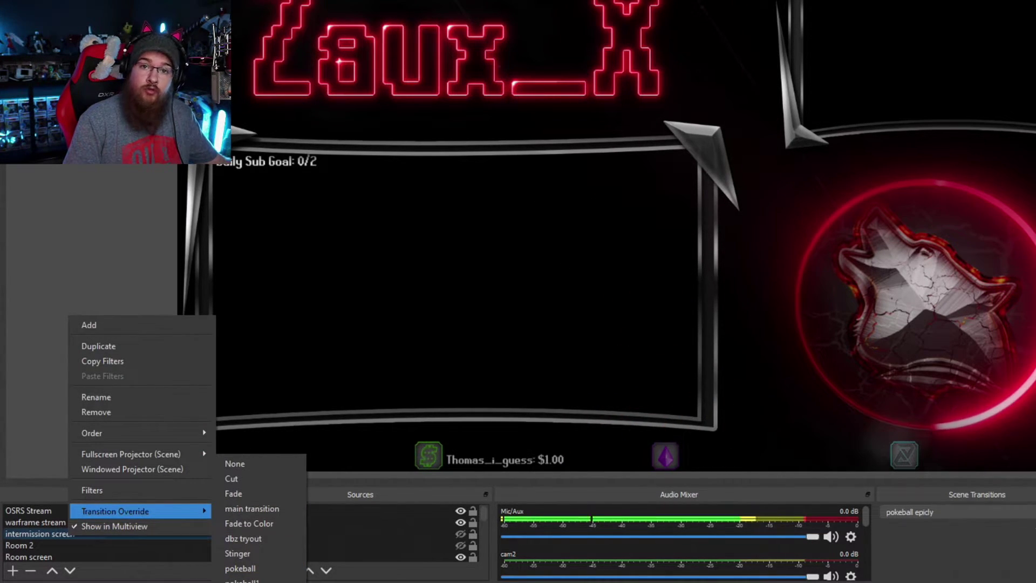
left_click(240, 581)
left_click(43, 546)
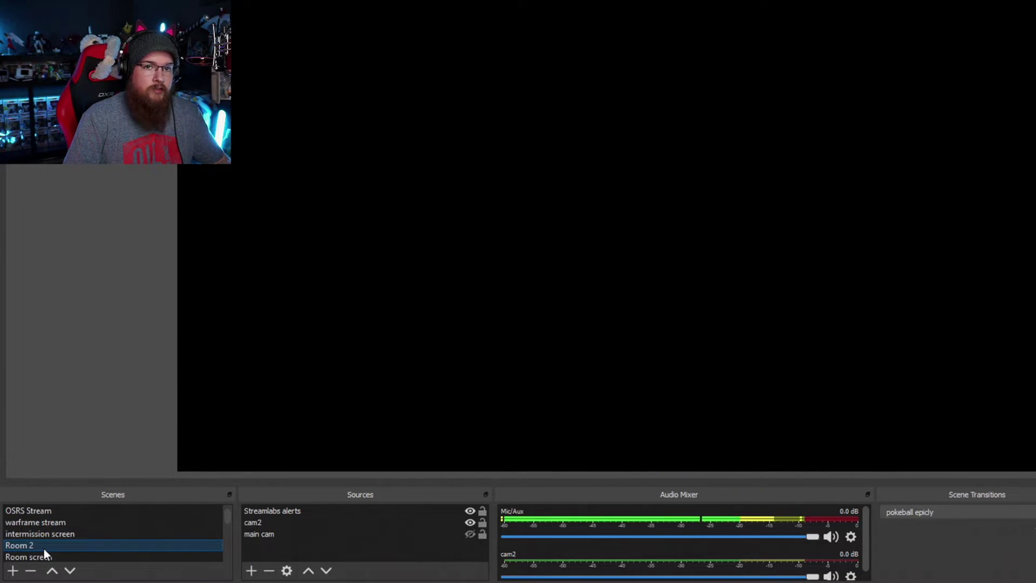